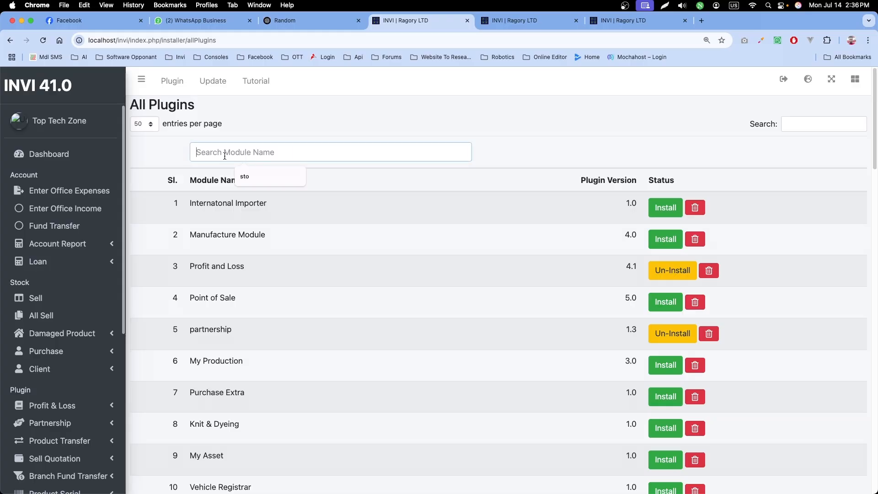
# Filter the list of all plugins by the module name "sto"
pyautogui.click(174, 82)
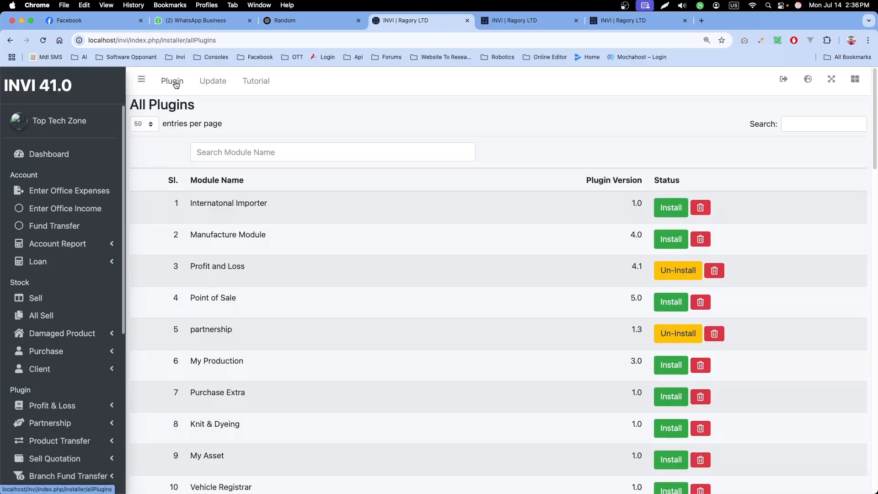
pyautogui.click(265, 154)
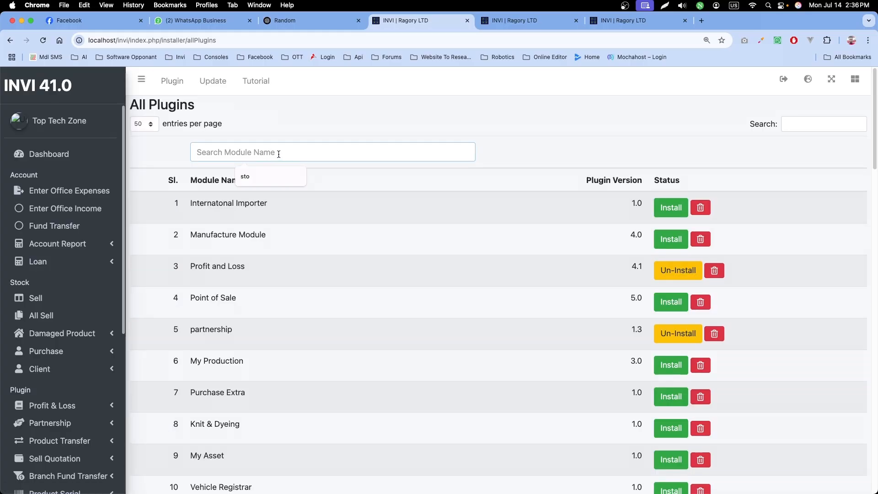
pyautogui.write('to')
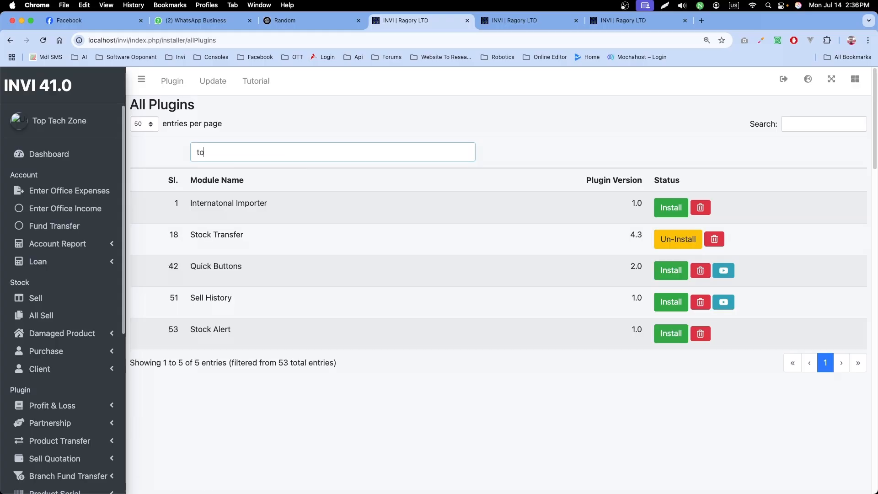
pyautogui.press('BackSpace')
pyautogui.press('BackSpace')
pyautogui.write('sto')
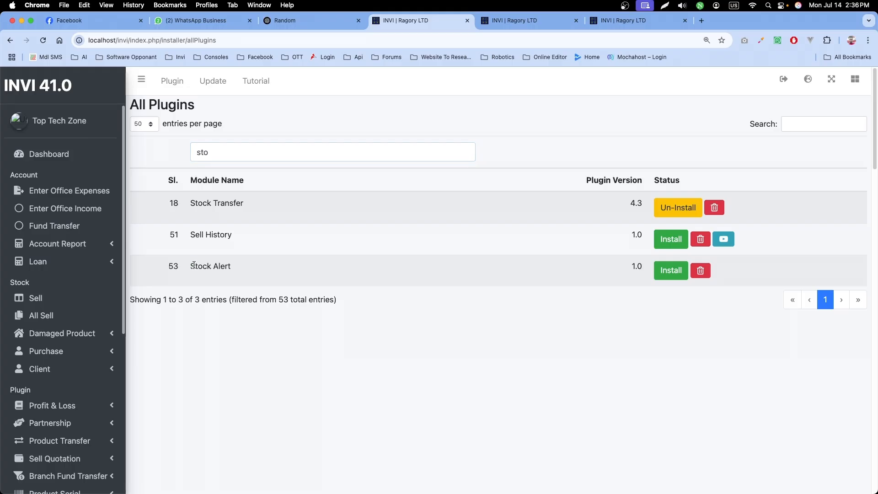
# Install the Stock Alert plugin and approve the installation
pyautogui.moveTo(194, 266); pyautogui.dragTo(235, 268)
pyautogui.click(173, 268)
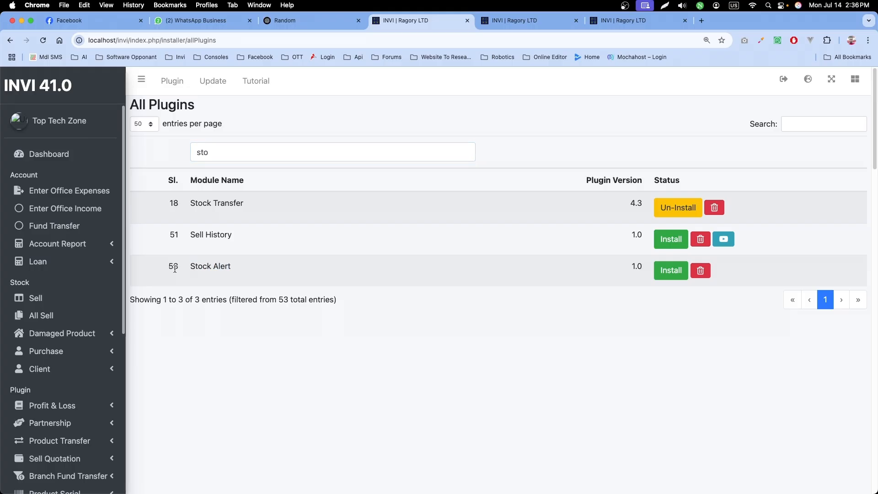
pyautogui.doubleClick(226, 266)
pyautogui.click(671, 271)
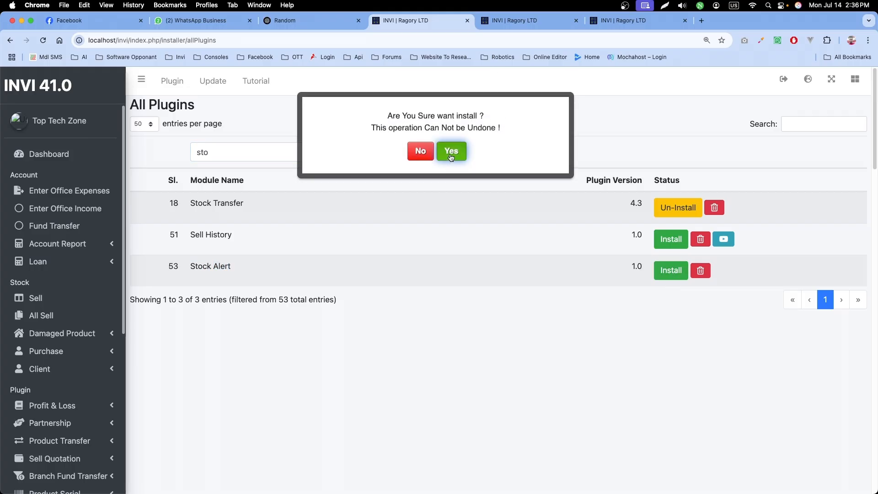
pyautogui.click(451, 153)
# Go to the second page of the plugin list and check the status of the Stock Alert module
pyautogui.scroll(-4, 652, 297)
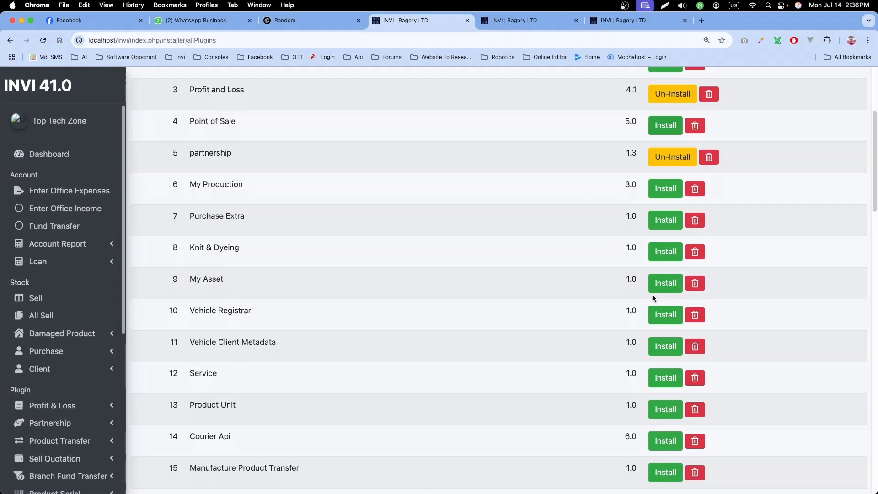
pyautogui.scroll(-20, 652, 297)
pyautogui.click(825, 450)
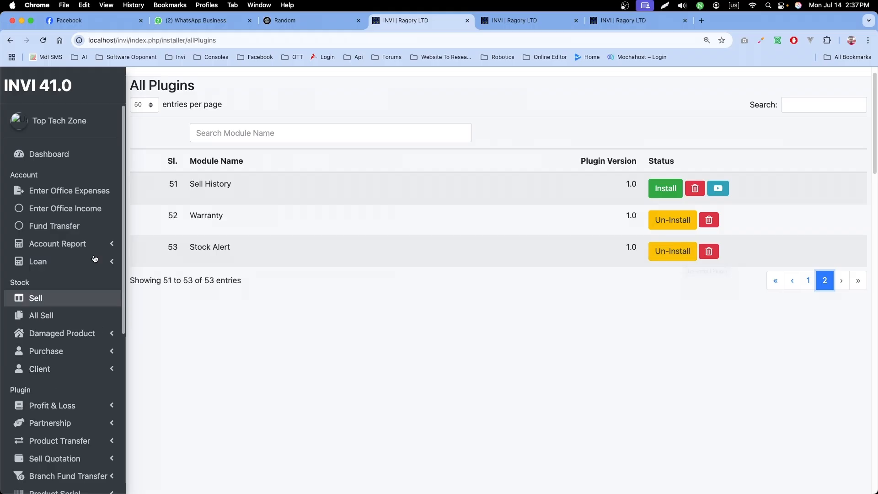
pyautogui.scroll(-2, 84, 245)
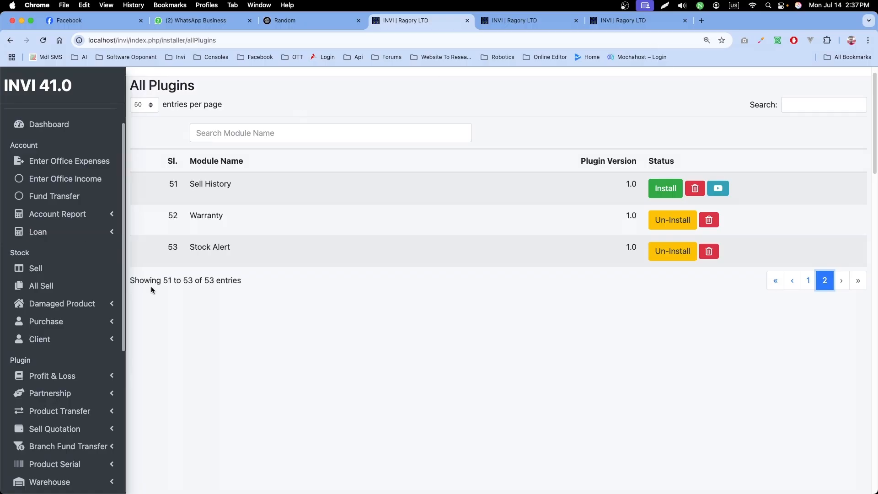
pyautogui.doubleClick(223, 248)
pyautogui.doubleClick(198, 247)
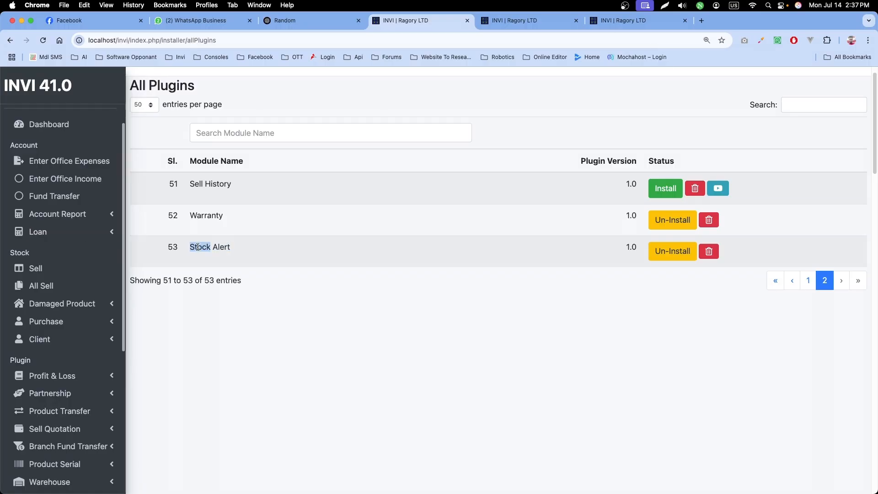
# Open the list of all products and bring up the Zeblaze Vibe 7 Pro for editing
pyautogui.scroll(-10, 50, 322)
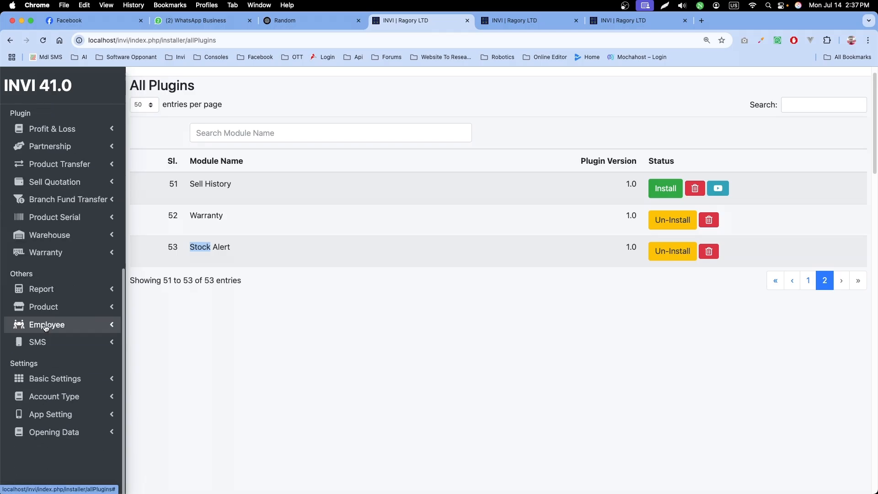
pyautogui.click(67, 309)
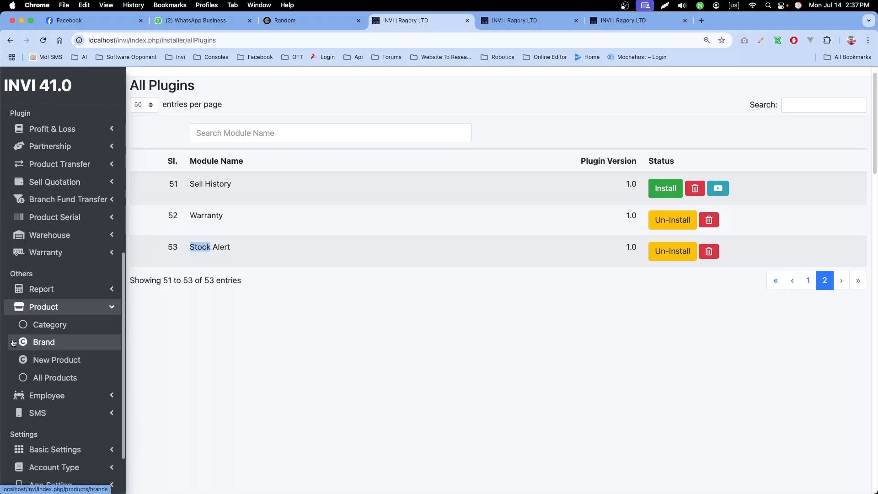
pyautogui.click(57, 383)
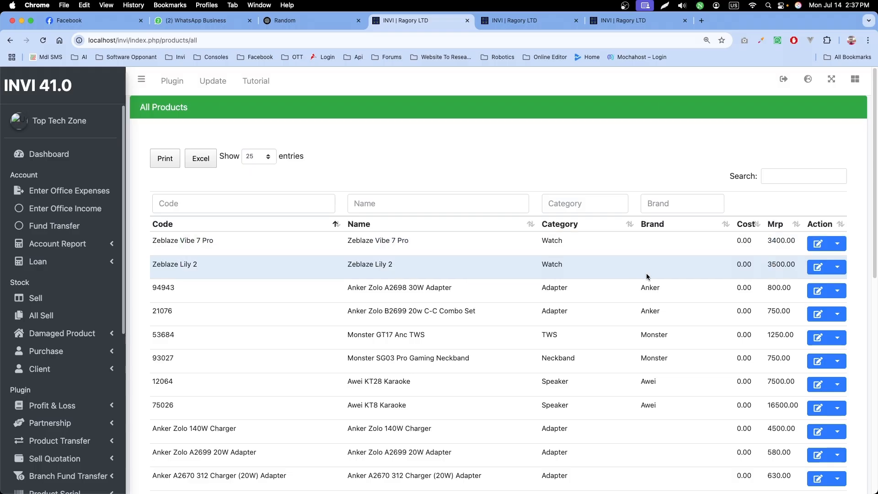
pyautogui.click(819, 248)
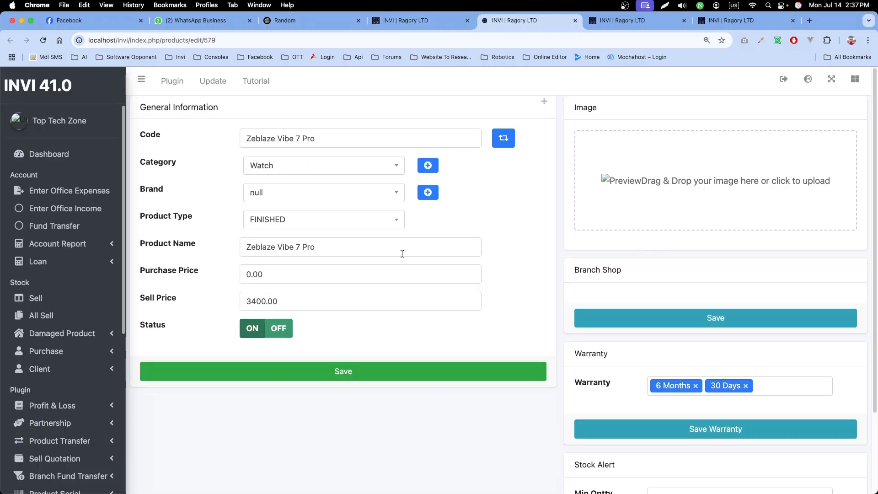
# Set the Stock Alert minimum quantity of the Zeblaze Vibe 7 Pro to 25 and save it
pyautogui.scroll(-3, 394, 236)
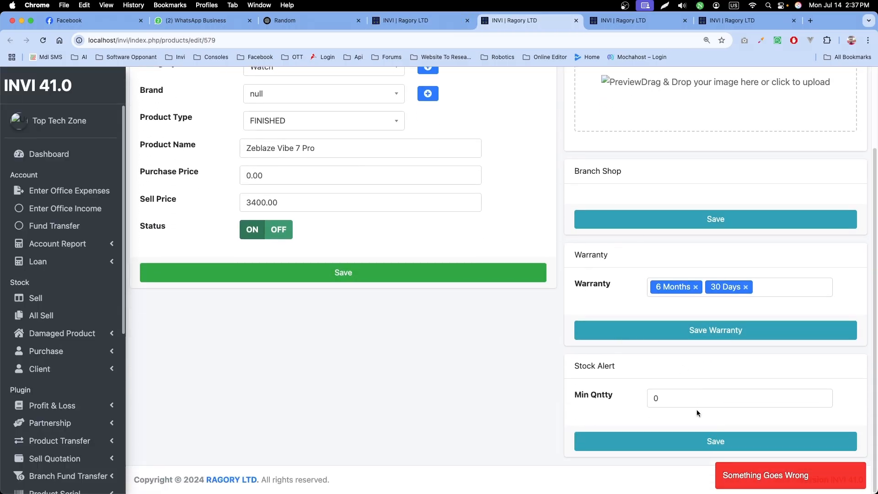
pyautogui.click(695, 400)
pyautogui.moveTo(575, 367); pyautogui.dragTo(645, 364)
pyautogui.click(633, 384)
pyautogui.doubleClick(606, 366)
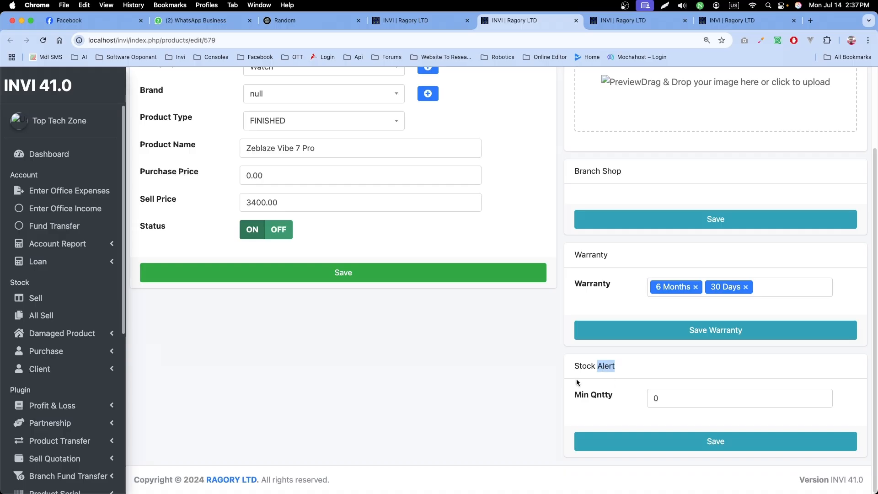
pyautogui.doubleClick(585, 366)
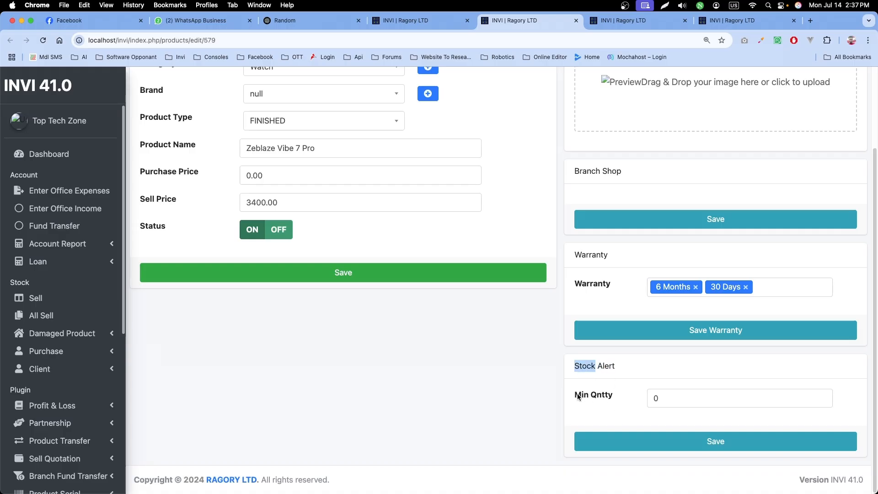
pyautogui.moveTo(577, 398); pyautogui.dragTo(667, 401)
pyautogui.click(667, 401)
pyautogui.press('BackSpace')
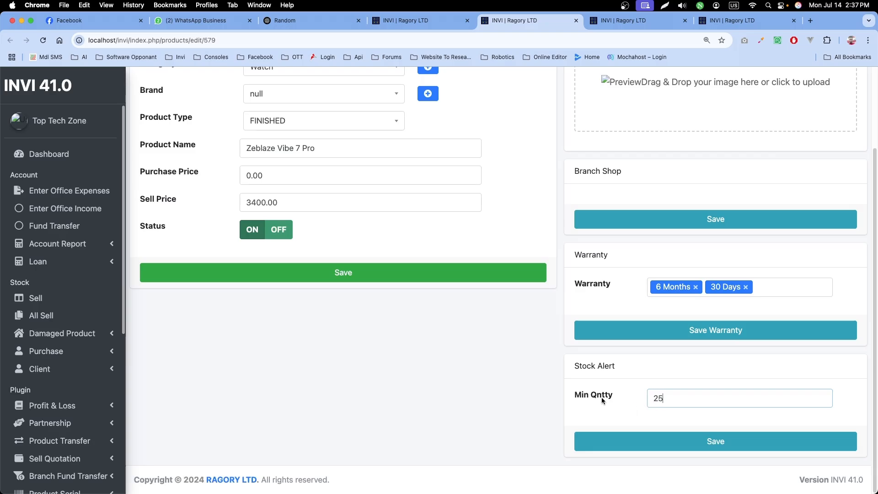
pyautogui.click(716, 443)
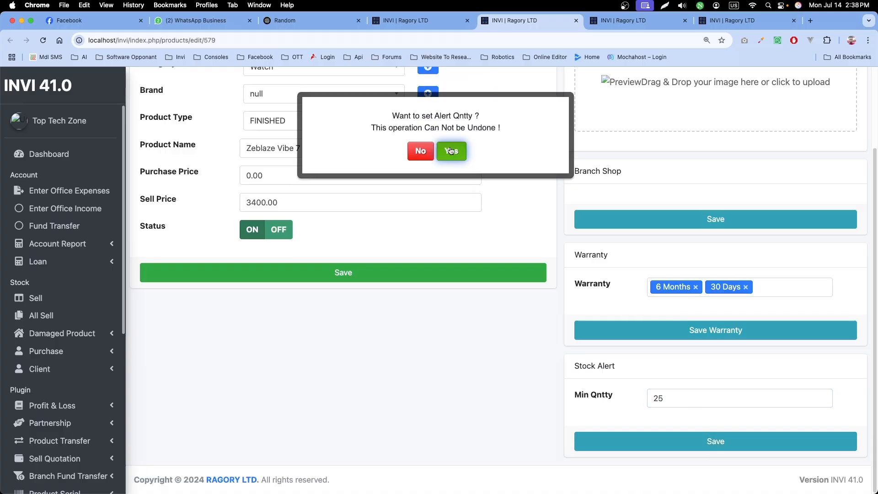
pyautogui.click(450, 153)
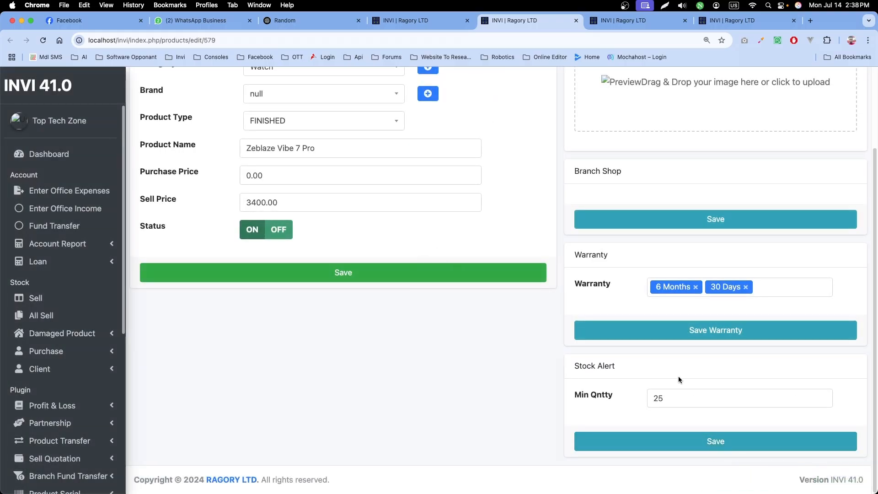
# Return to the product list and open the Zeblaze Lily 2 for editing
pyautogui.scroll(1, 624, 306)
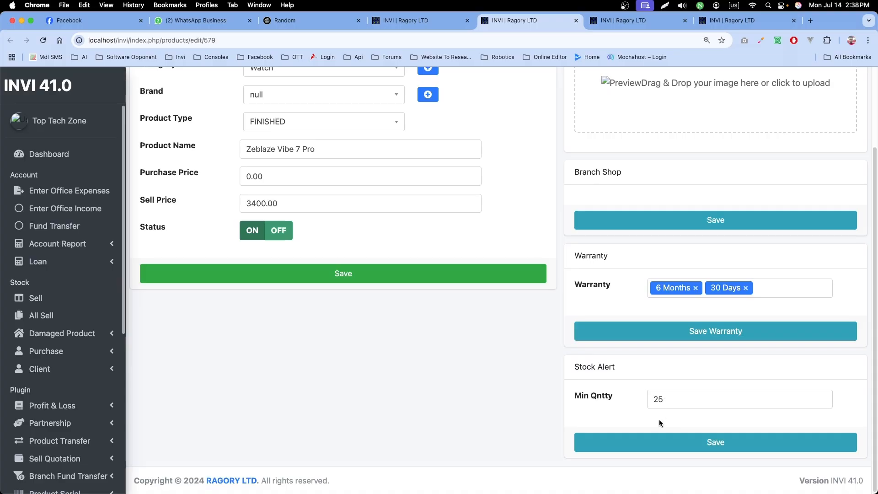
pyautogui.scroll(-6, 51, 316)
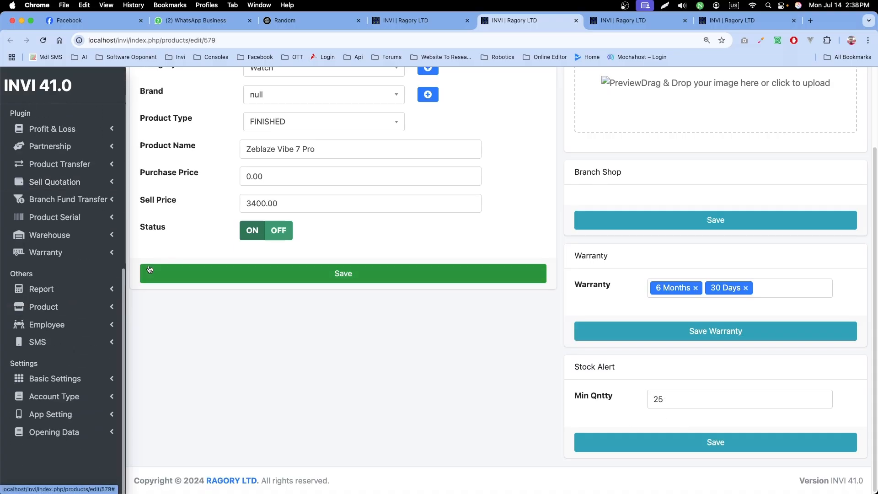
pyautogui.click(425, 24)
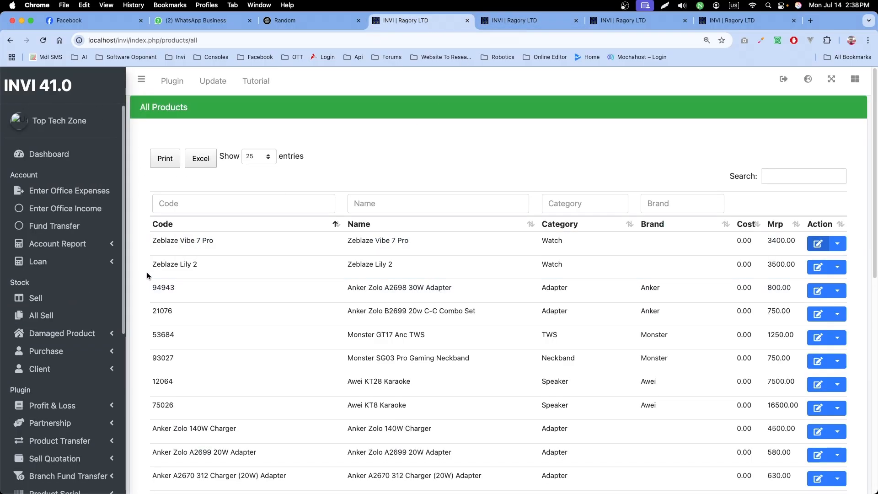
pyautogui.moveTo(152, 263); pyautogui.dragTo(215, 263)
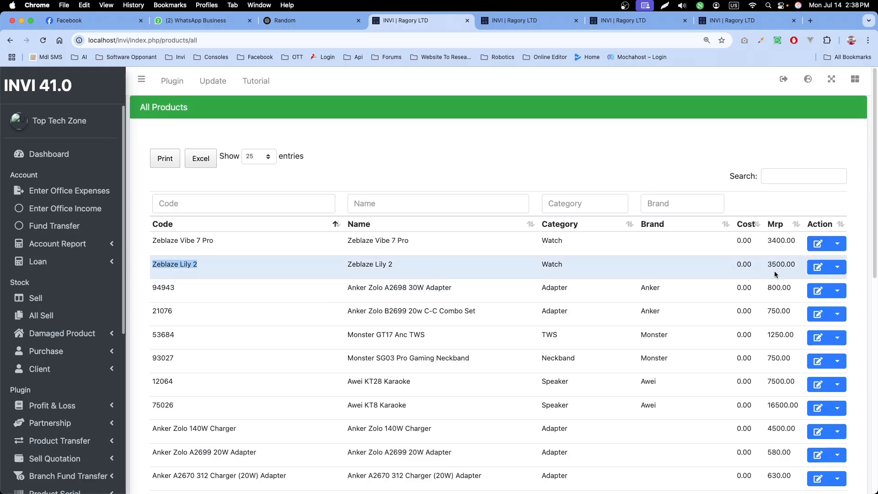
pyautogui.click(818, 270)
# Set the Stock Alert minimum quantity of the Zeblaze Lily 2 to 19 and save it
pyautogui.scroll(-5, 705, 398)
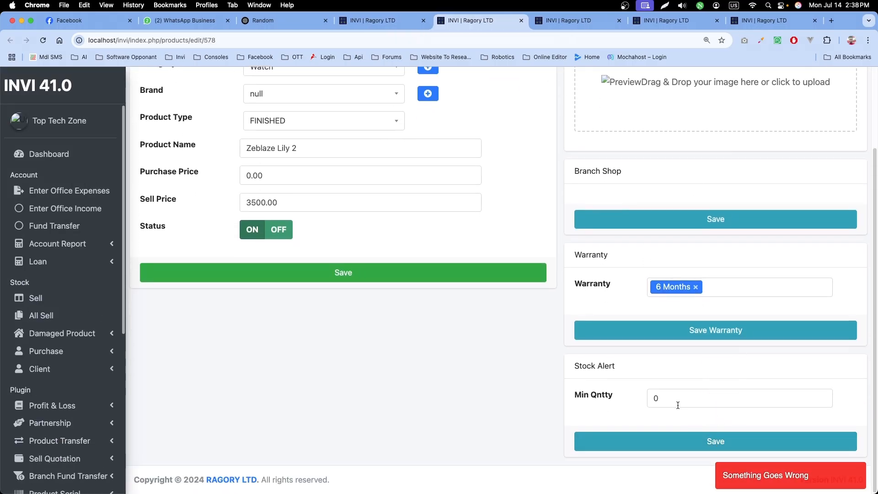
pyautogui.moveTo(678, 400); pyautogui.dragTo(643, 399)
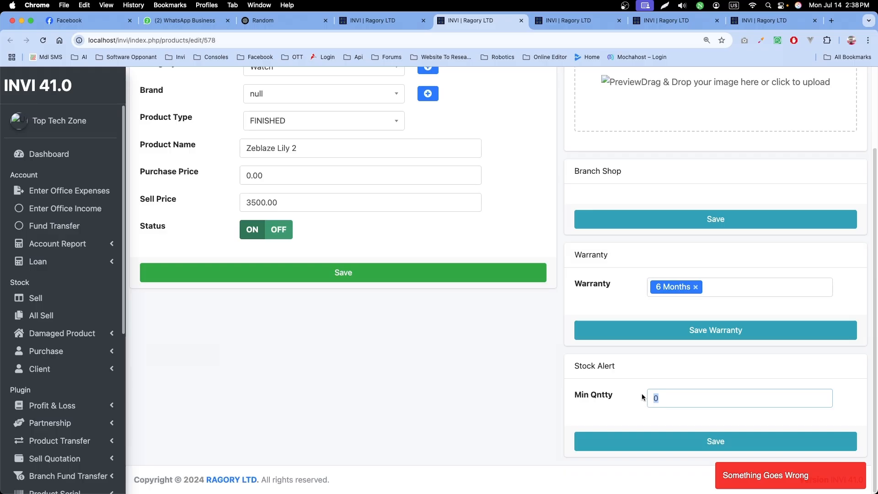
pyautogui.write('19')
pyautogui.click(723, 443)
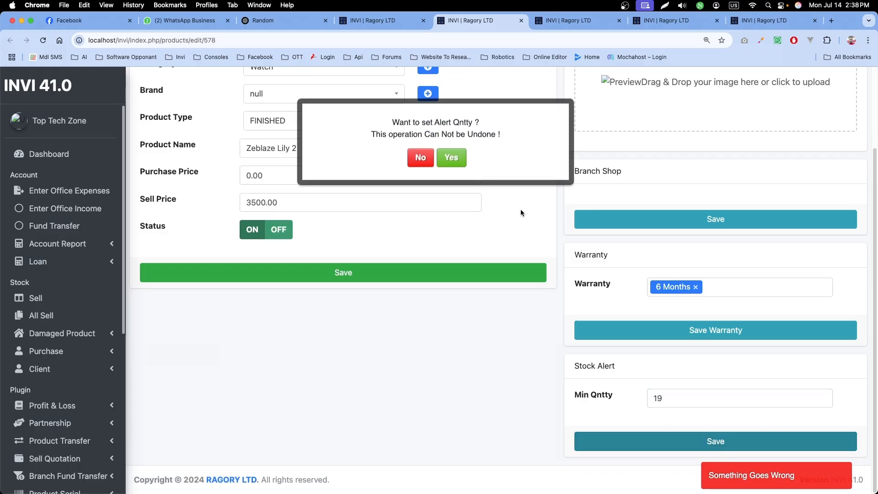
pyautogui.click(452, 153)
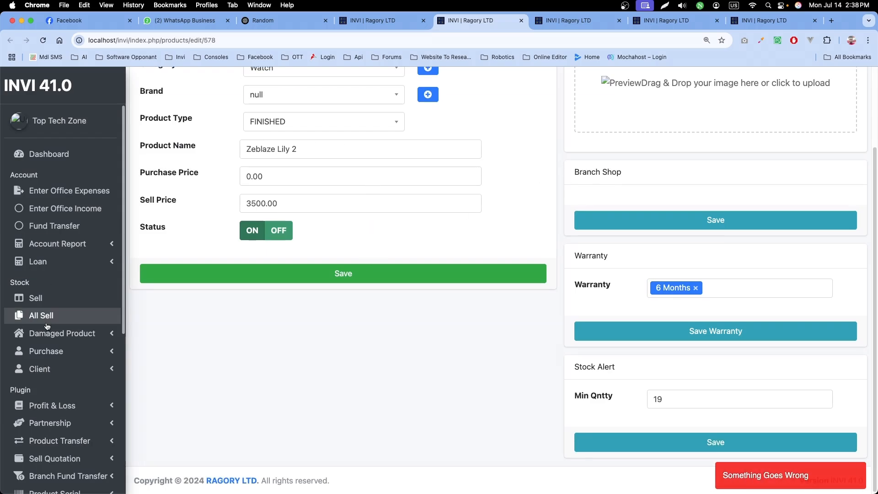
# Open the Inventory Report
pyautogui.scroll(-5, 105, 280)
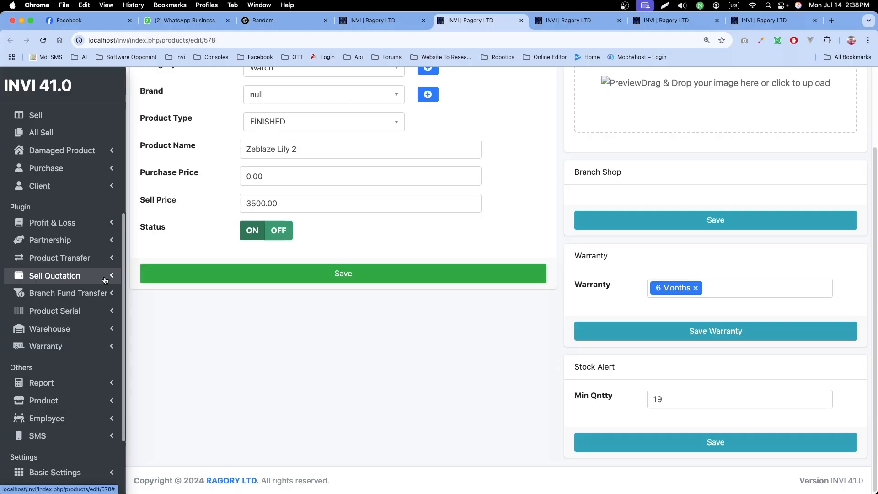
pyautogui.scroll(-3, 64, 275)
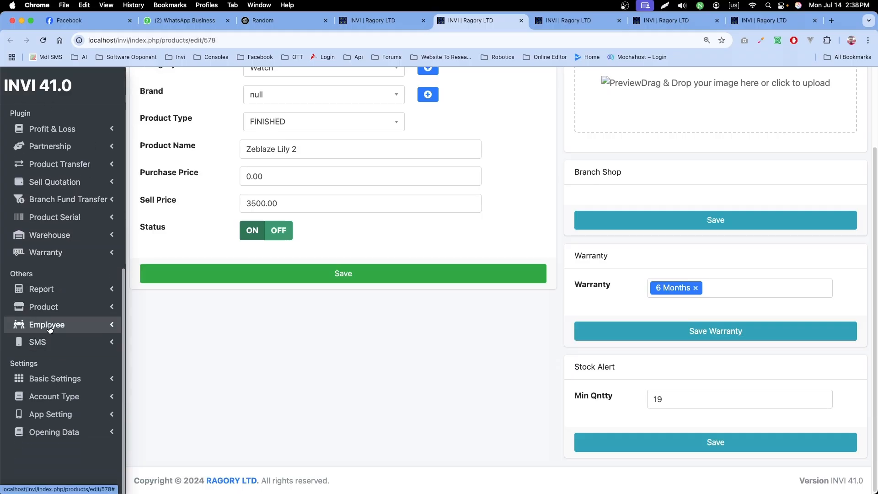
pyautogui.click(63, 291)
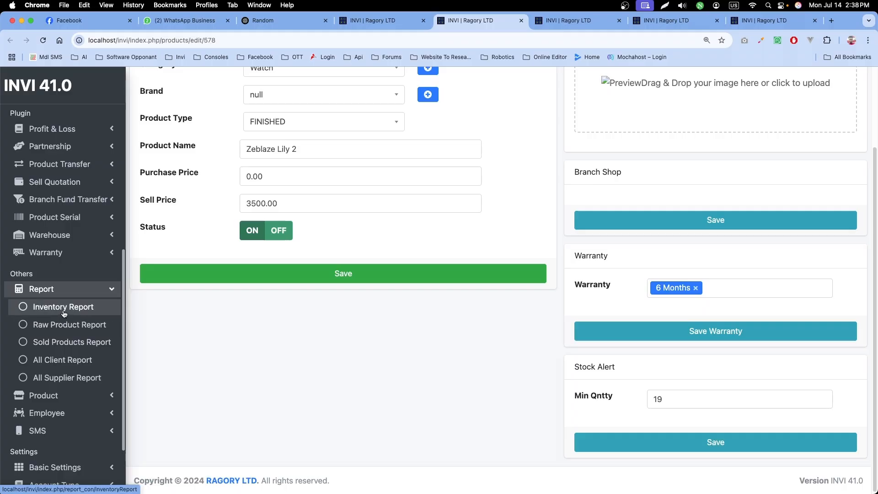
pyautogui.click(64, 311)
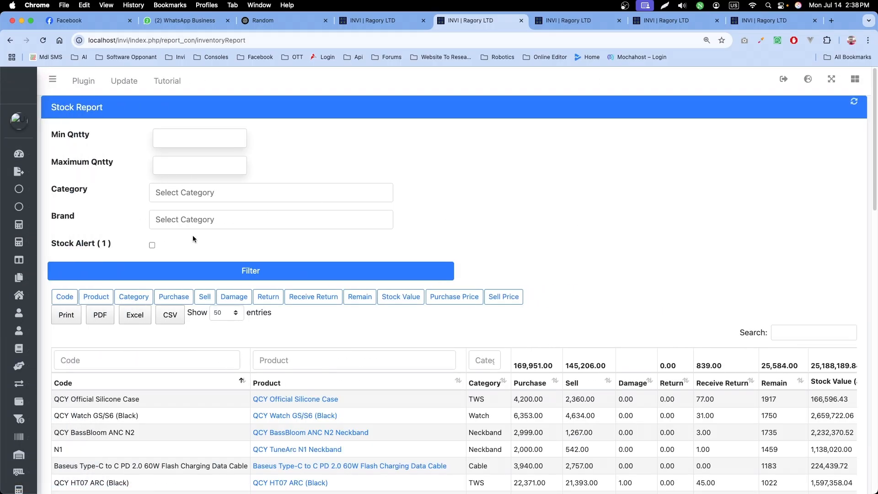
# Filter the stock report to show only products under Stock Alert
pyautogui.moveTo(51, 243); pyautogui.dragTo(74, 246)
pyautogui.doubleClick(87, 246)
pyautogui.click(105, 243)
pyautogui.click(257, 275)
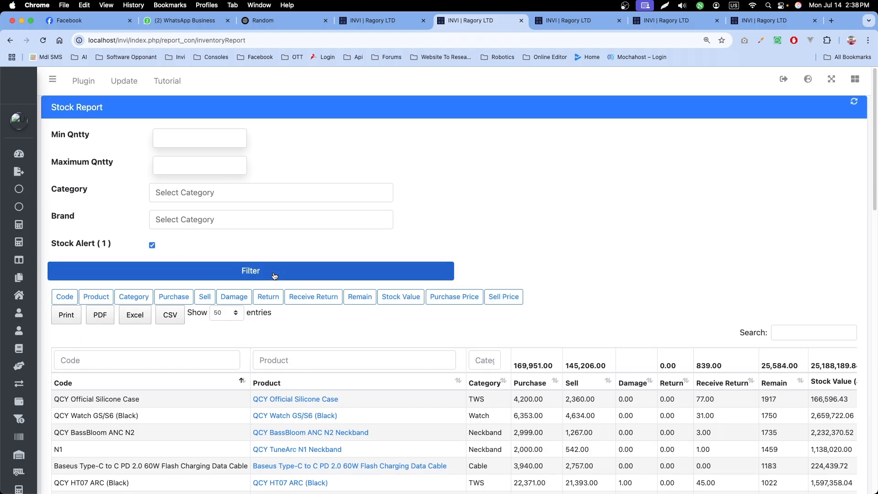
pyautogui.scroll(-1, 274, 275)
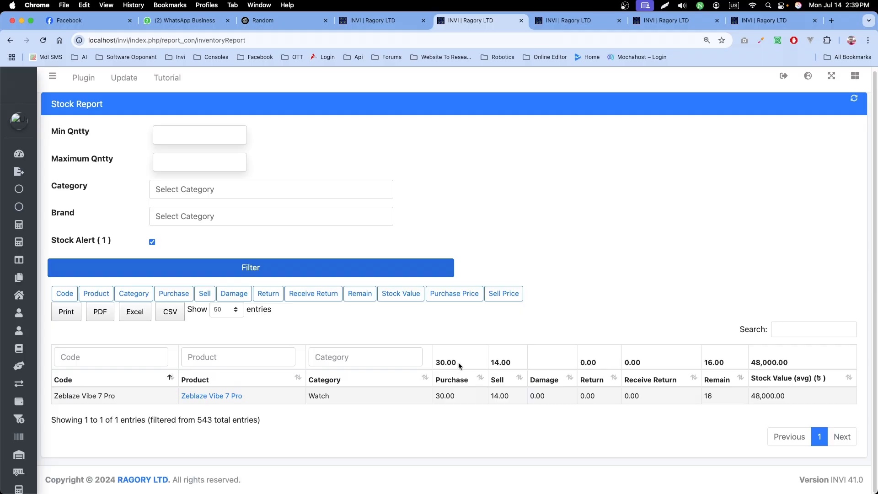
pyautogui.moveTo(27, 298)
pyautogui.scroll(-5, 43, 305)
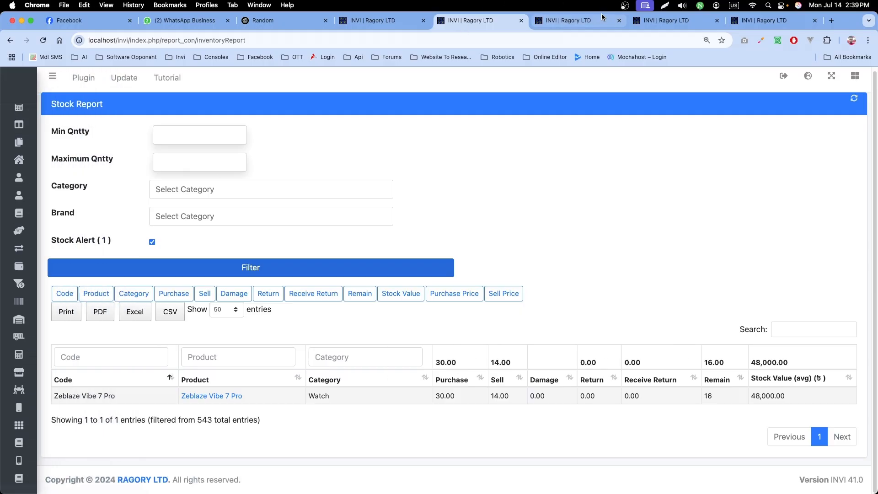
# Remove the Stock Alert filter and rerun the stock report to view all products
pyautogui.click(570, 20)
pyautogui.click(474, 19)
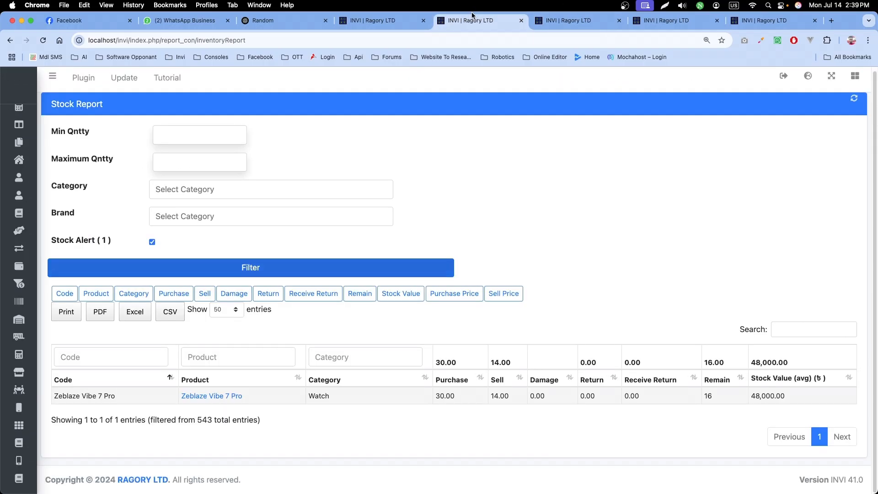
pyautogui.click(152, 242)
pyautogui.click(250, 269)
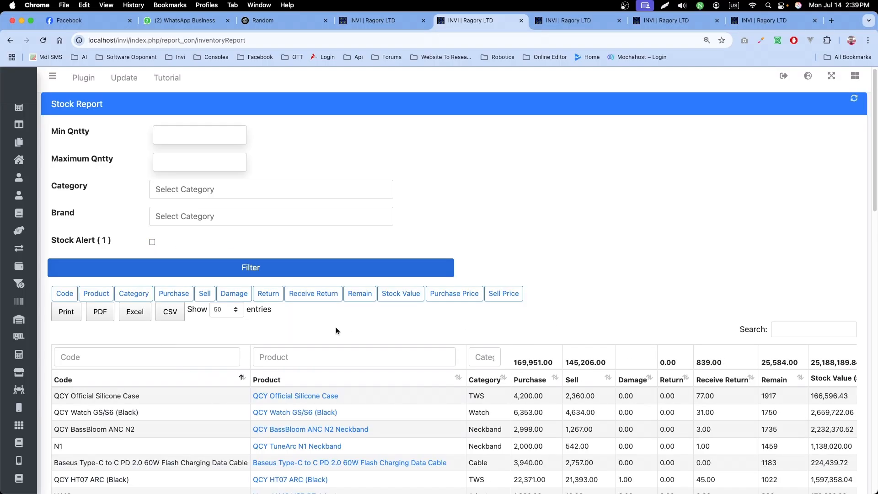
pyautogui.scroll(-3, 337, 329)
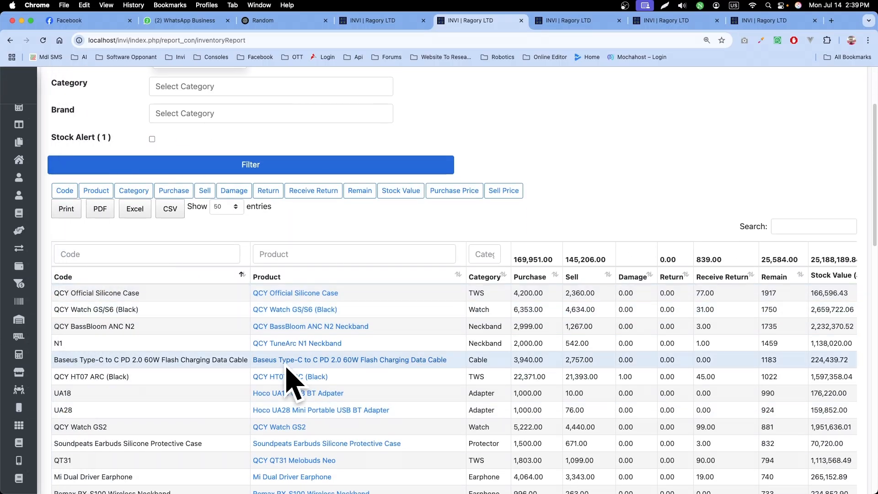
# Reapply the Stock Alert filter to the stock report
pyautogui.click(152, 141)
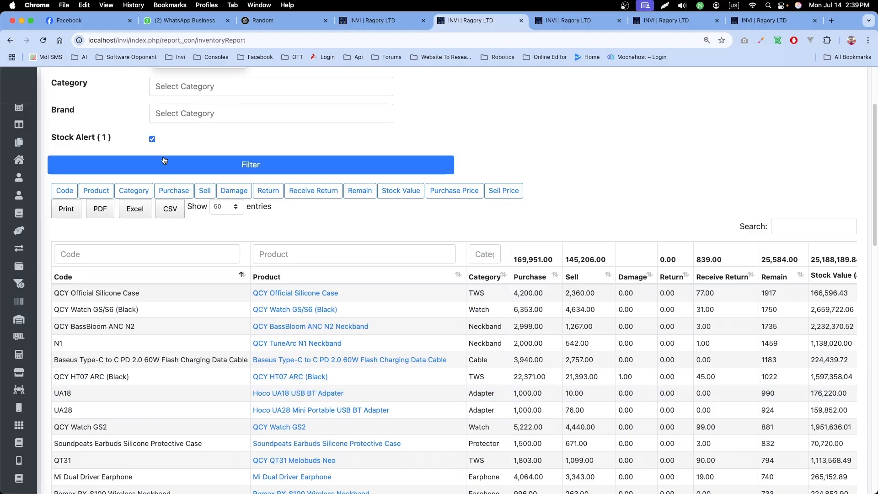
pyautogui.click(229, 164)
pyautogui.scroll(3, 283, 204)
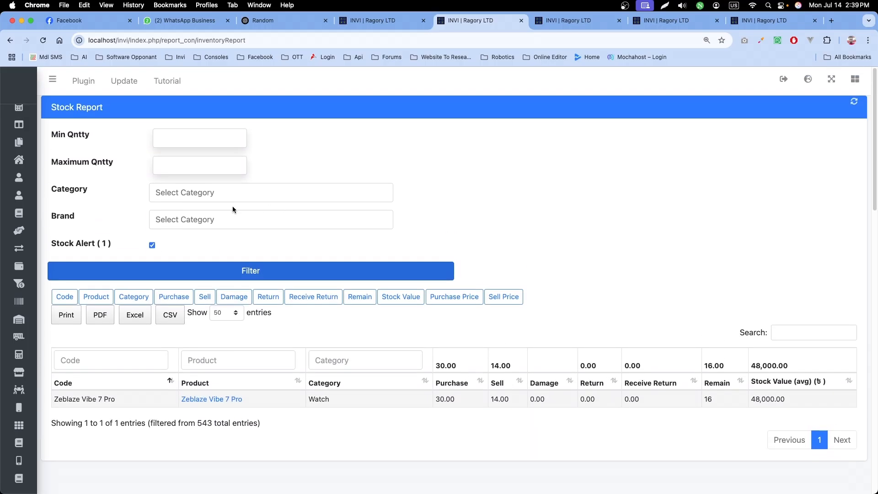
# Narrow the Stock Alert report to the Earphone and Adapter categories
pyautogui.click(257, 193)
pyautogui.click(193, 226)
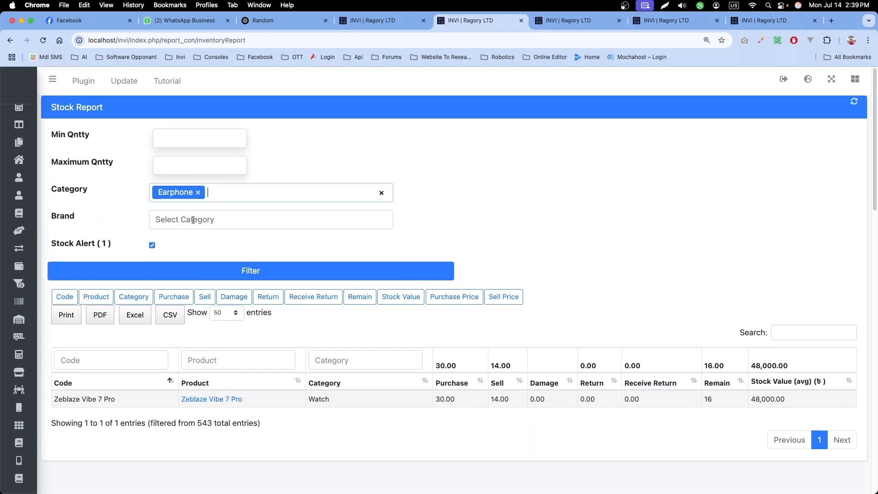
pyautogui.click(273, 193)
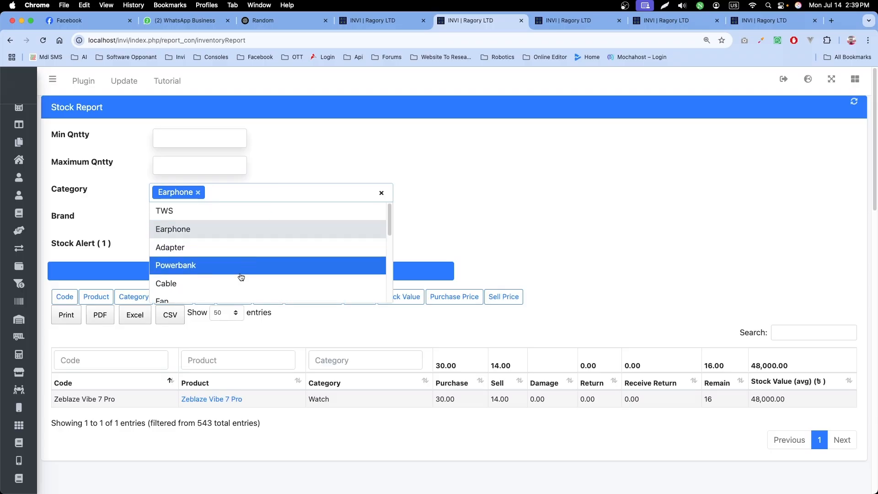
pyautogui.click(231, 247)
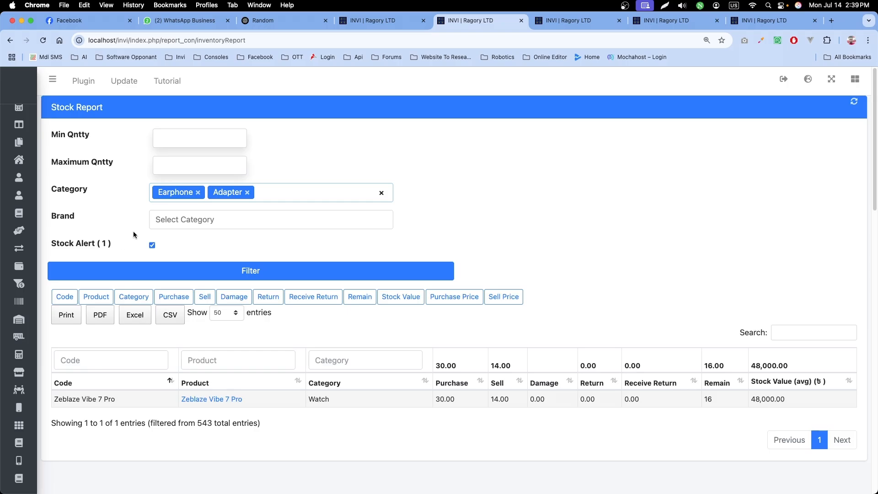
pyautogui.click(281, 269)
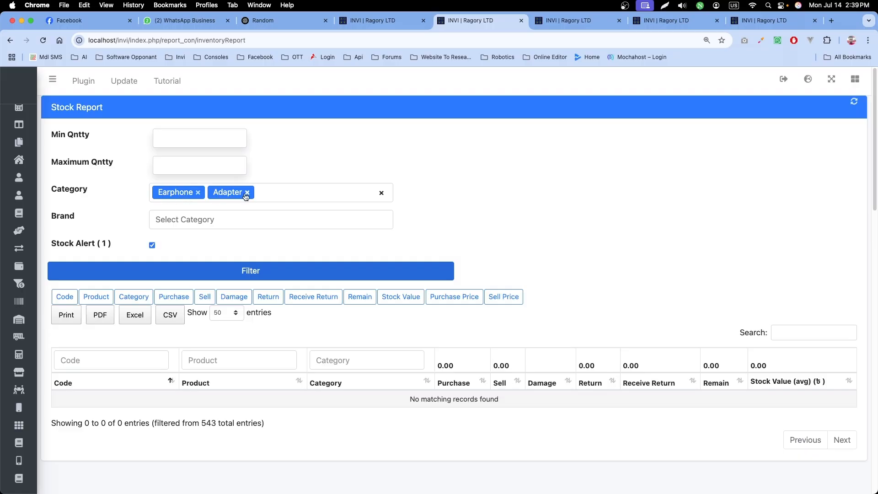
# Clear the category selection and rerun the report with only the Stock Alert filter
pyautogui.click(382, 193)
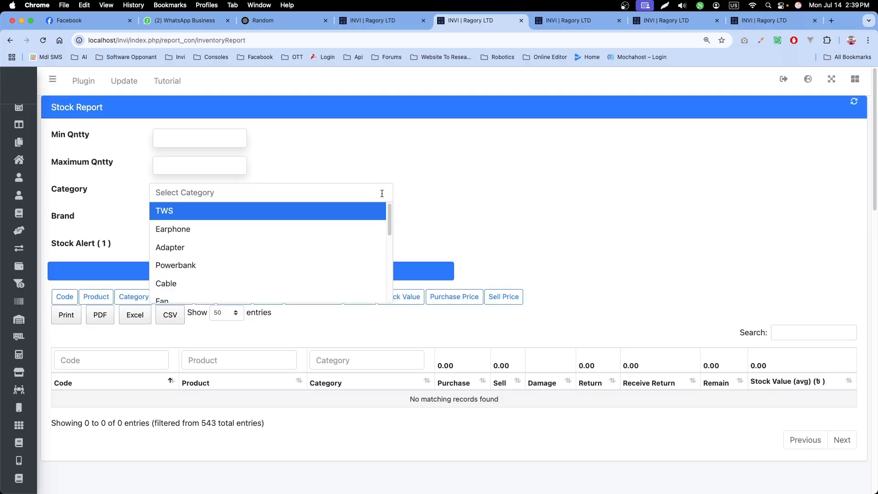
pyautogui.click(439, 201)
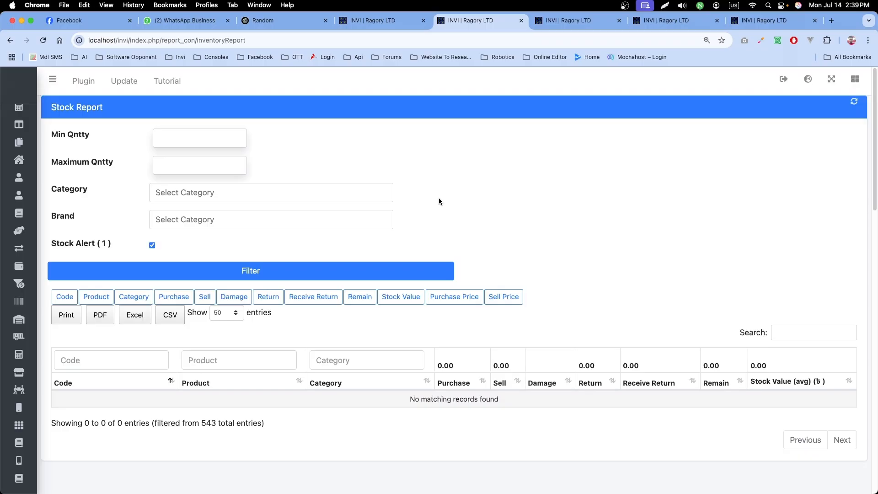
pyautogui.click(250, 272)
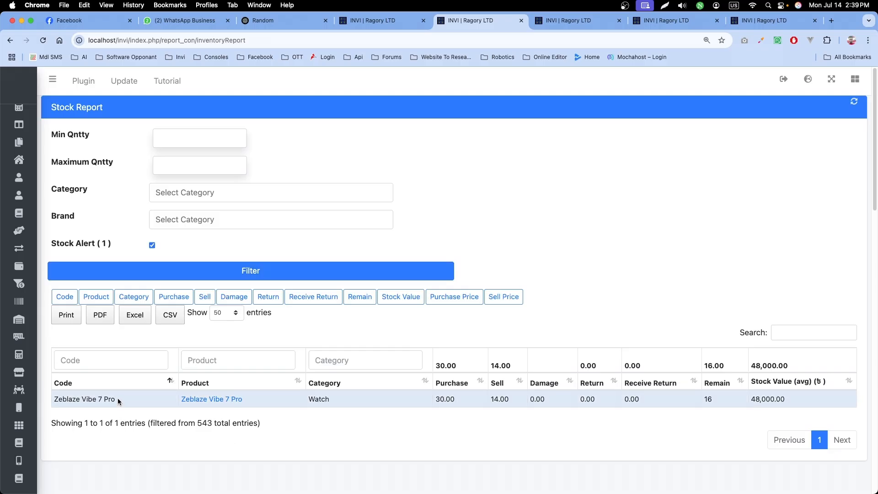
# Copy the product code Zeblaze Vibe 7 Pro from the report and open the sell window
pyautogui.moveTo(117, 400); pyautogui.dragTo(53, 398)
pyautogui.press('super+c')
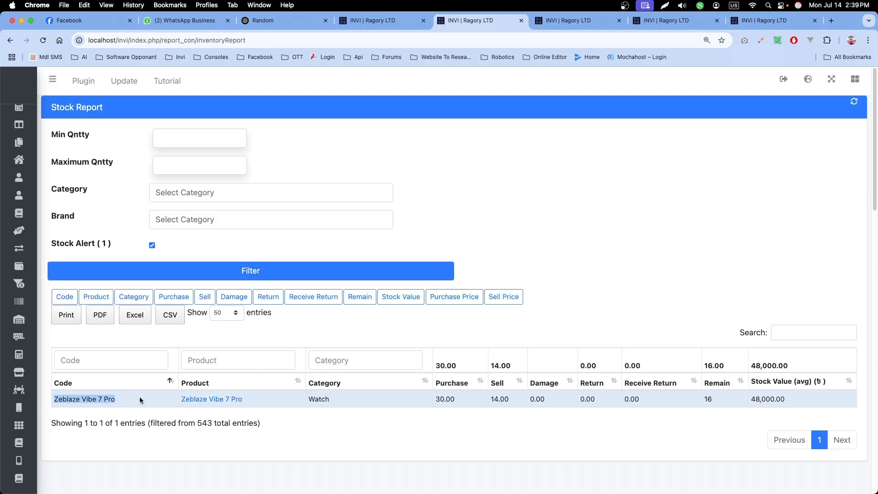
pyautogui.moveTo(16, 266)
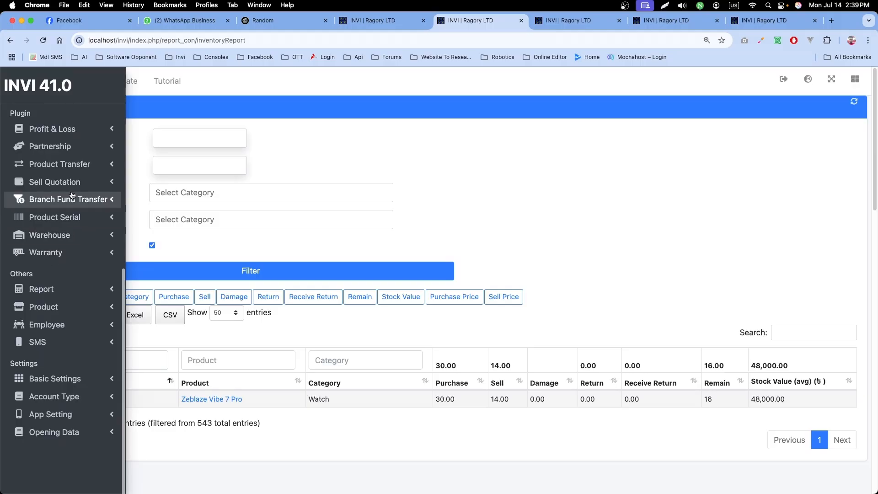
pyautogui.scroll(6, 73, 199)
pyautogui.click(36, 298)
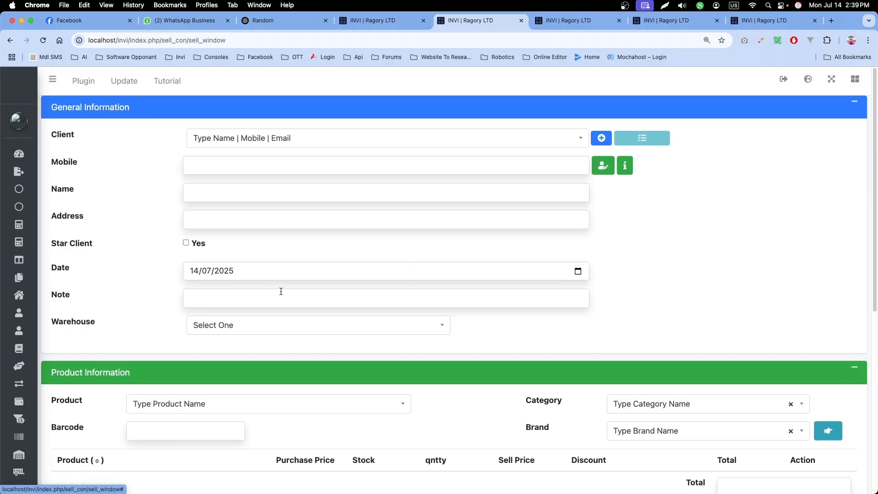
# Add the Zeblaze Vibe 7 Pro to the sale using the copied code and check its stock figure
pyautogui.scroll(-3, 282, 292)
pyautogui.scroll(-2, 283, 297)
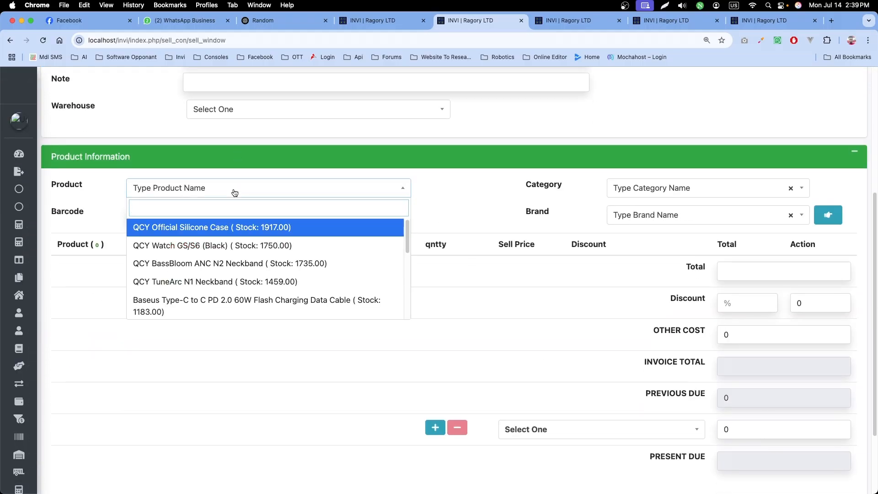
pyautogui.press('super+v')
pyautogui.click(235, 227)
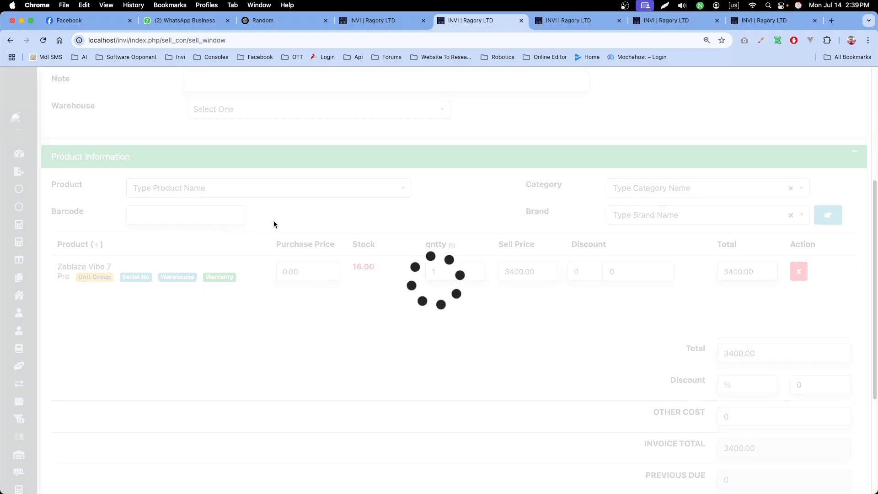
pyautogui.moveTo(351, 265); pyautogui.dragTo(377, 269)
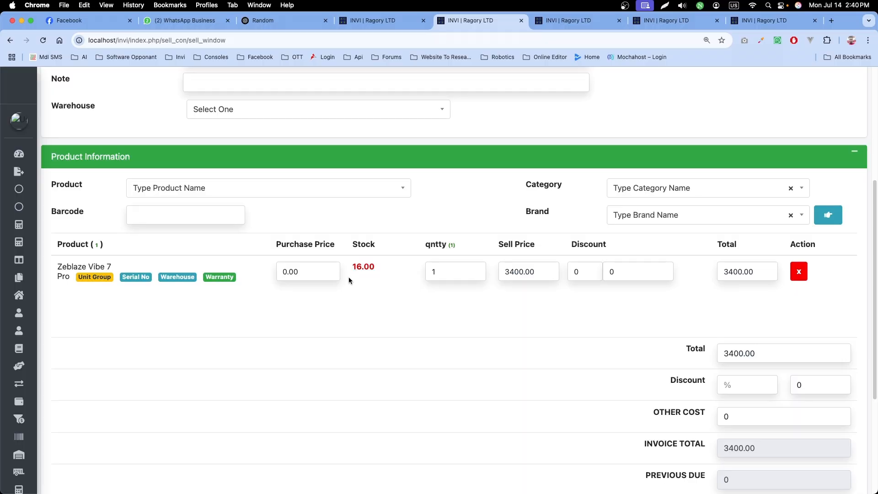
# Add the QCY Watch GS/S6 (Black) to the sale and check its stock figure
pyautogui.click(237, 188)
pyautogui.click(217, 241)
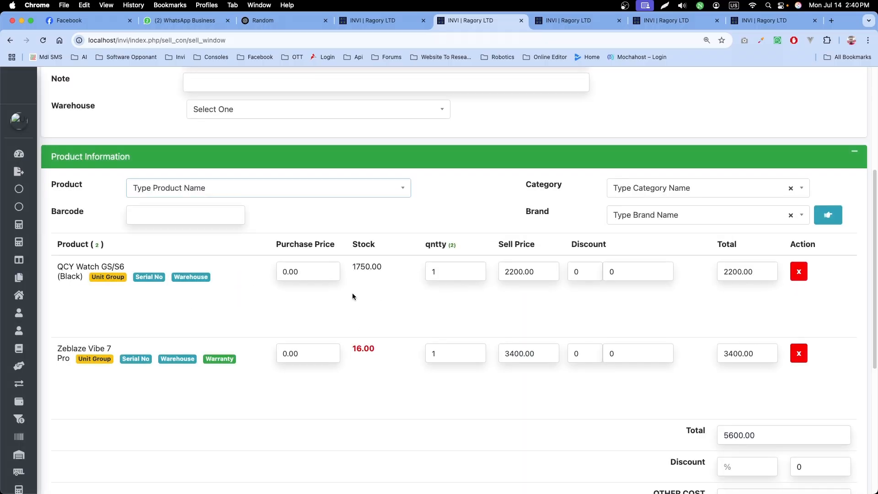
pyautogui.doubleClick(376, 267)
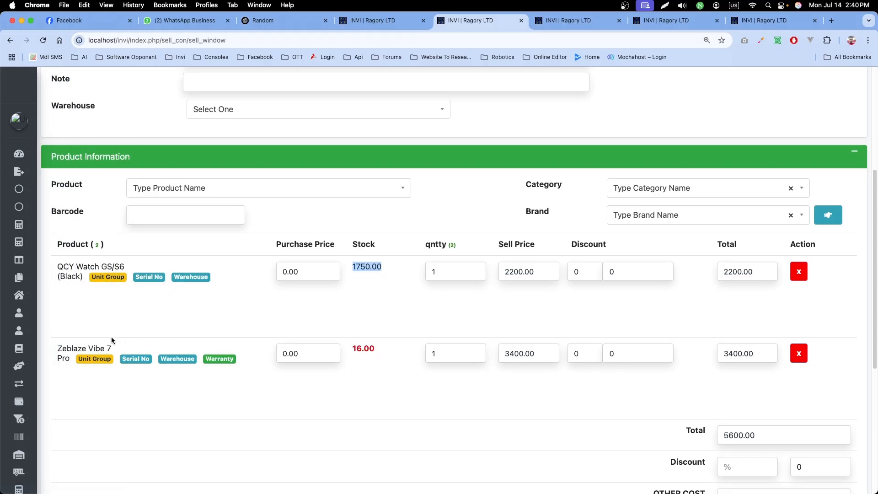
# Examine how the Zeblaze Vibe 7 Pro's stock figure is displayed in the sale's product list
pyautogui.moveTo(53, 349); pyautogui.dragTo(118, 349)
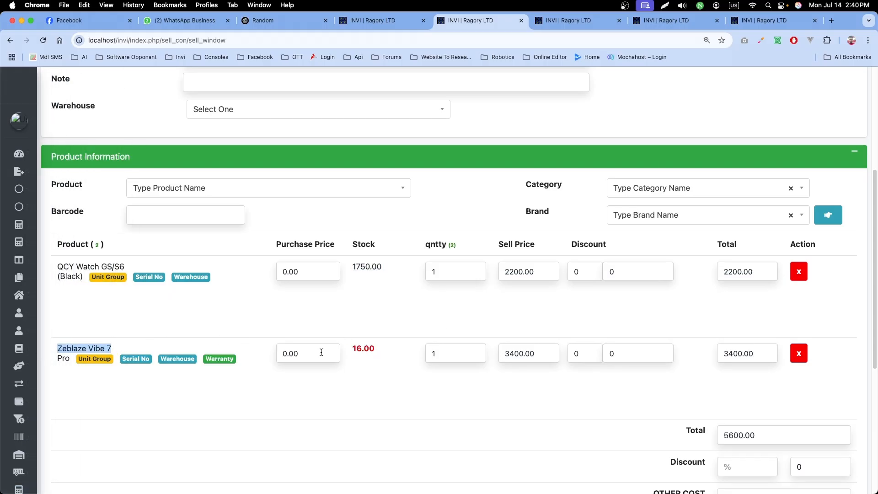
pyautogui.moveTo(380, 358); pyautogui.dragTo(363, 341)
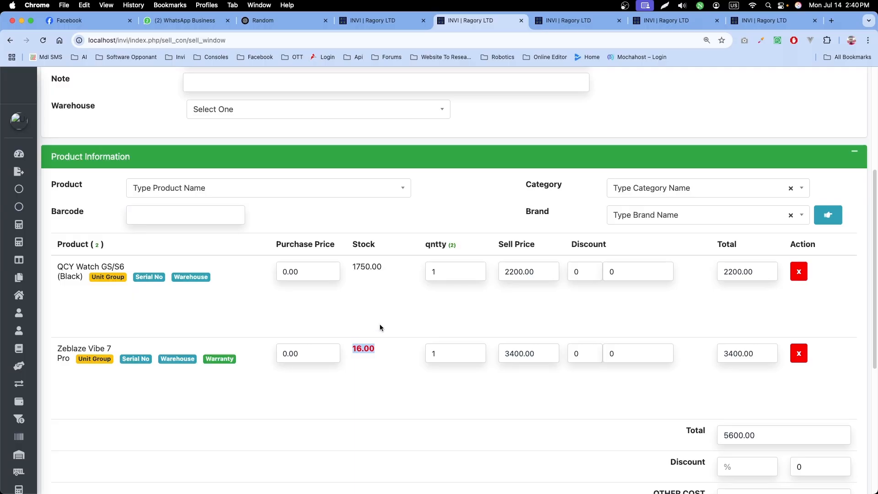
pyautogui.click(377, 375)
pyautogui.doubleClick(361, 349)
pyautogui.click(371, 388)
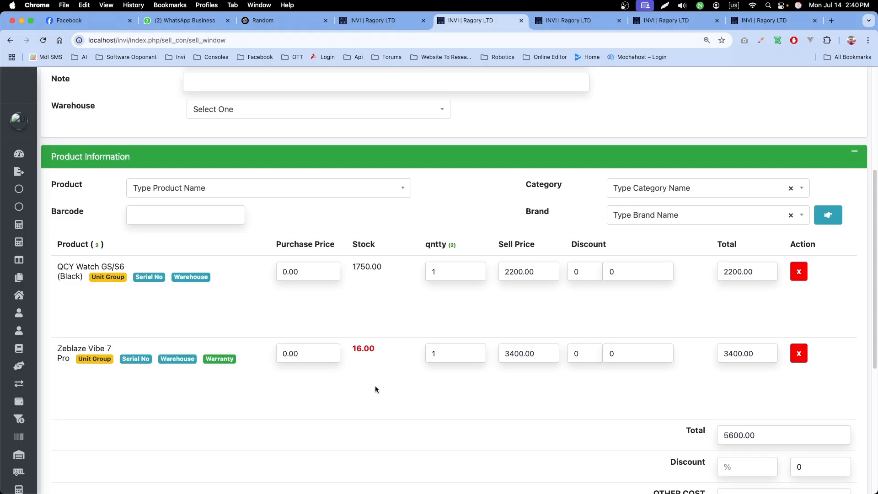